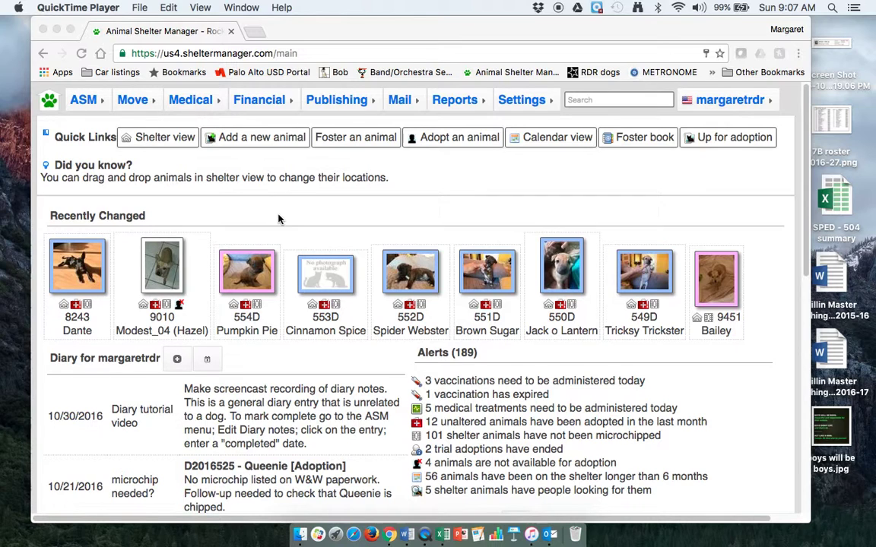
# - Review the diary notes listed on the home page, including the general "Diary tutorial video" entry and the dog-linked entries
pyautogui.scroll(-3, 413, 375)
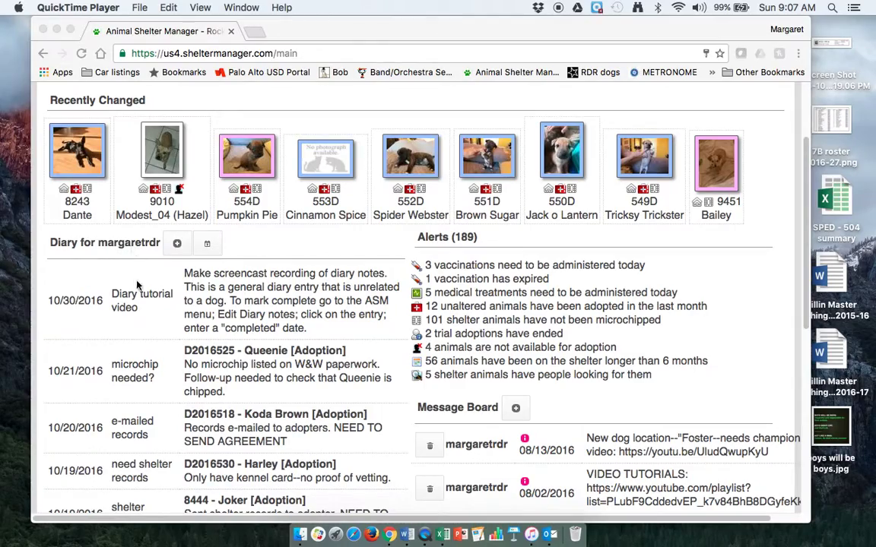
pyautogui.scroll(-5, 162, 334)
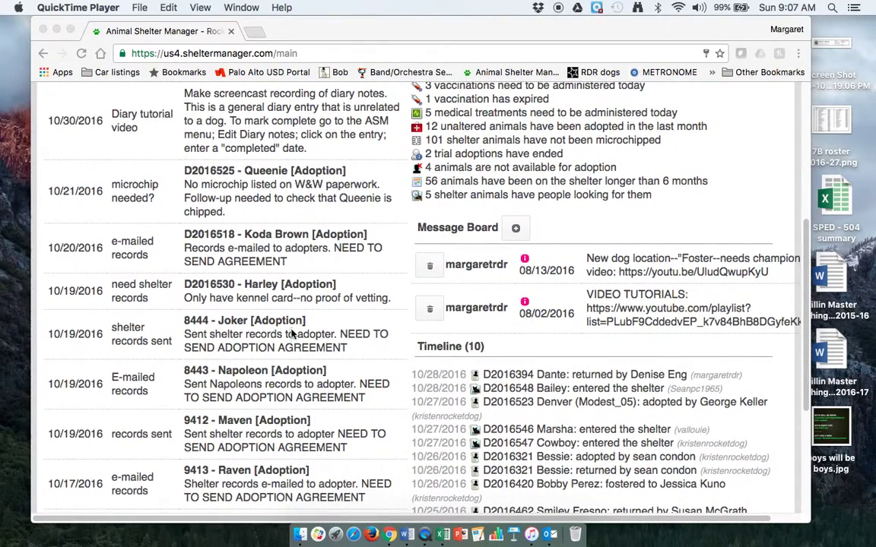
pyautogui.scroll(-2, 289, 349)
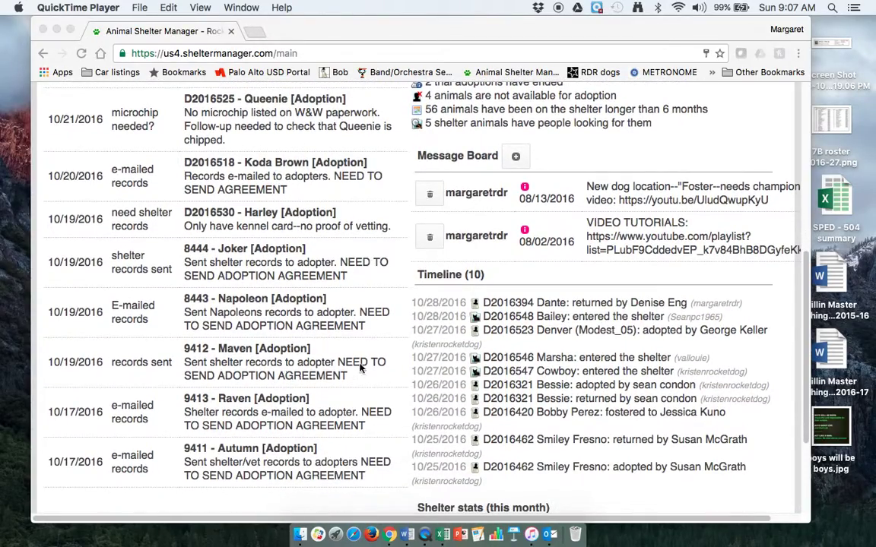
pyautogui.scroll(2, 316, 242)
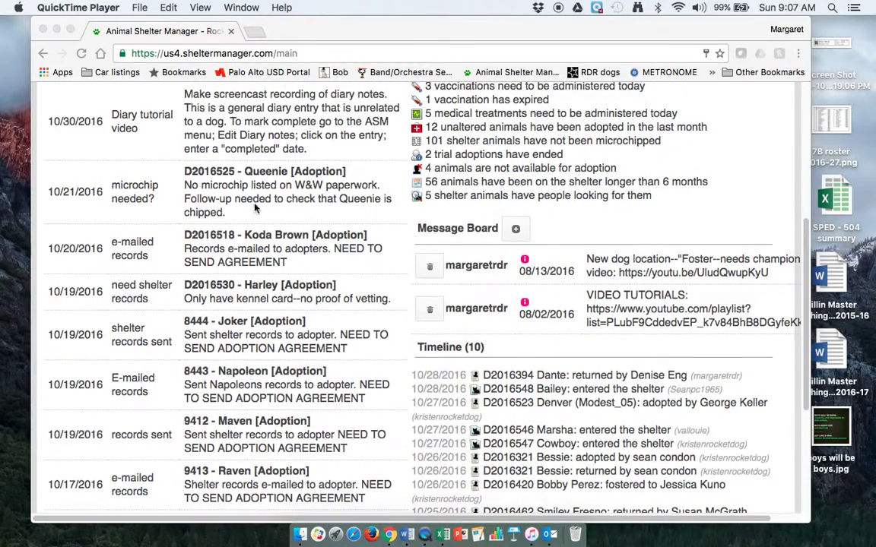
pyautogui.scroll(4, 259, 201)
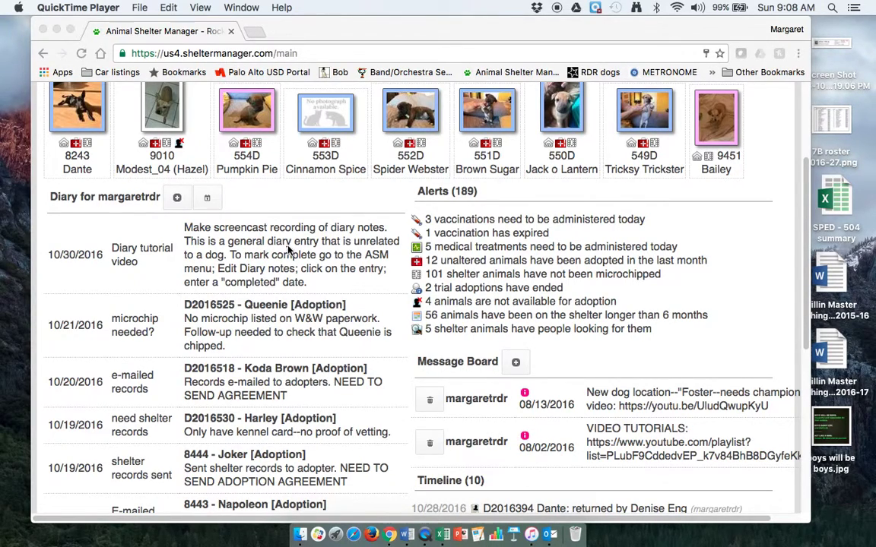
pyautogui.click(209, 255)
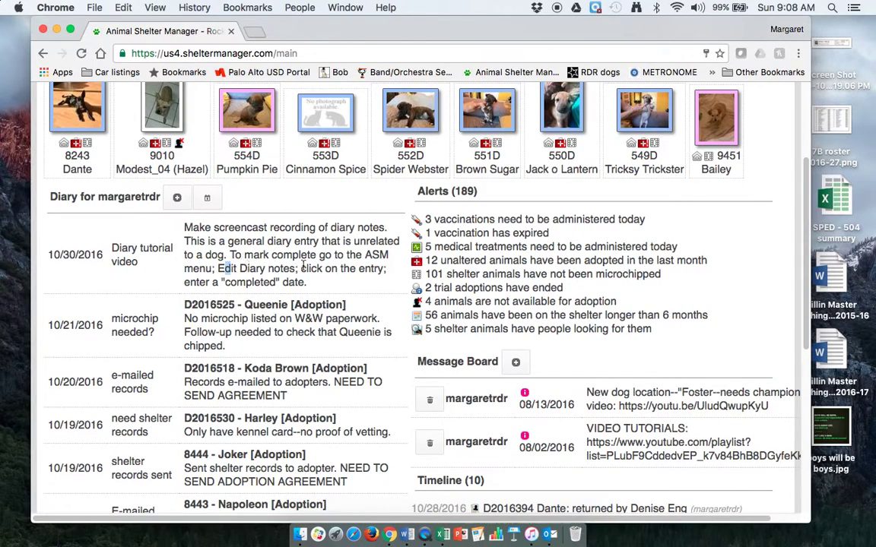
pyautogui.click(272, 260)
pyautogui.scroll(3, 302, 258)
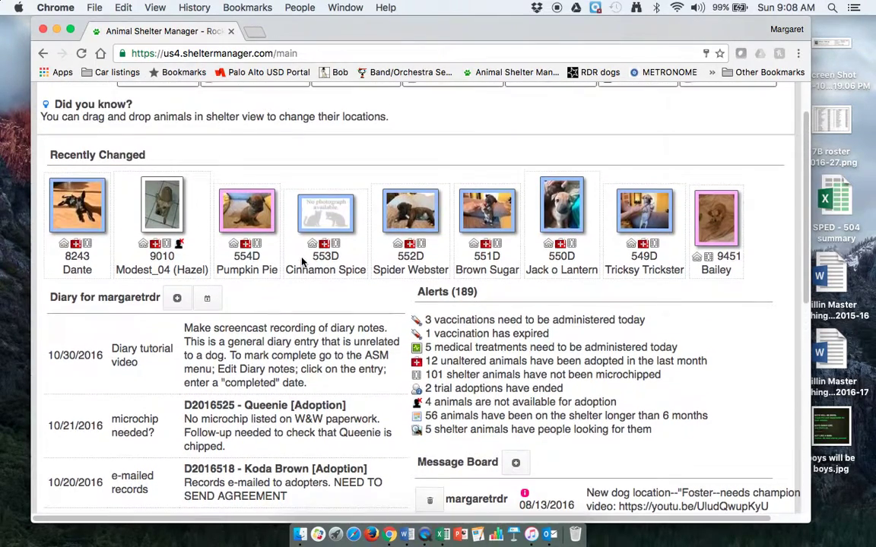
pyautogui.scroll(1, 281, 366)
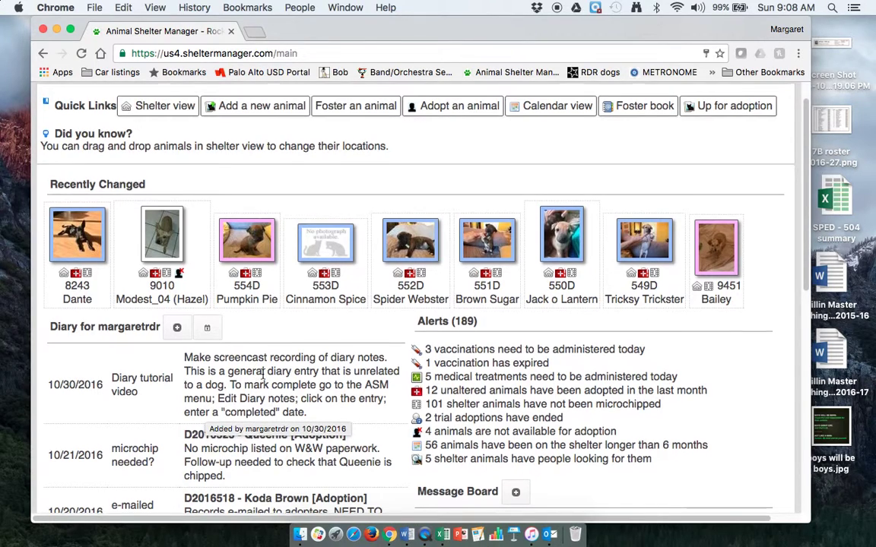
pyautogui.scroll(1, 228, 357)
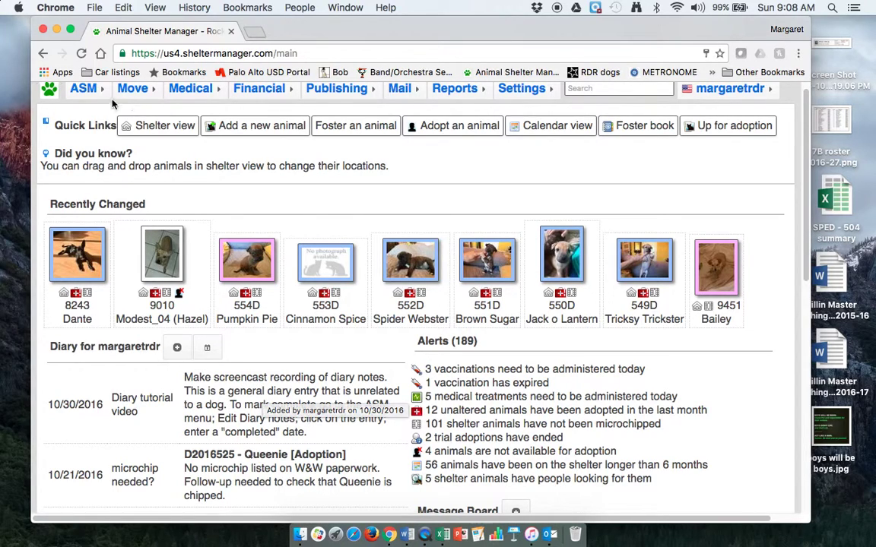
# - Open the list of all diary notes and look through its entries
pyautogui.click(83, 88)
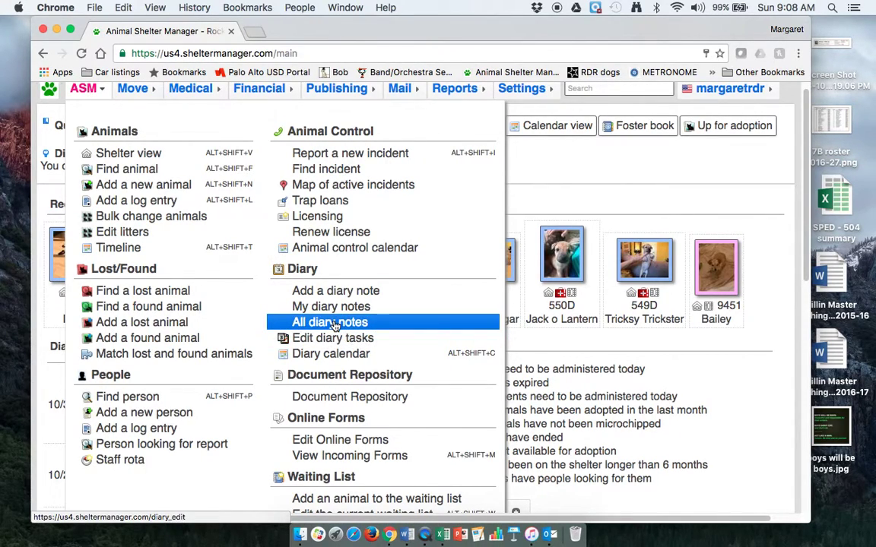
pyautogui.click(330, 322)
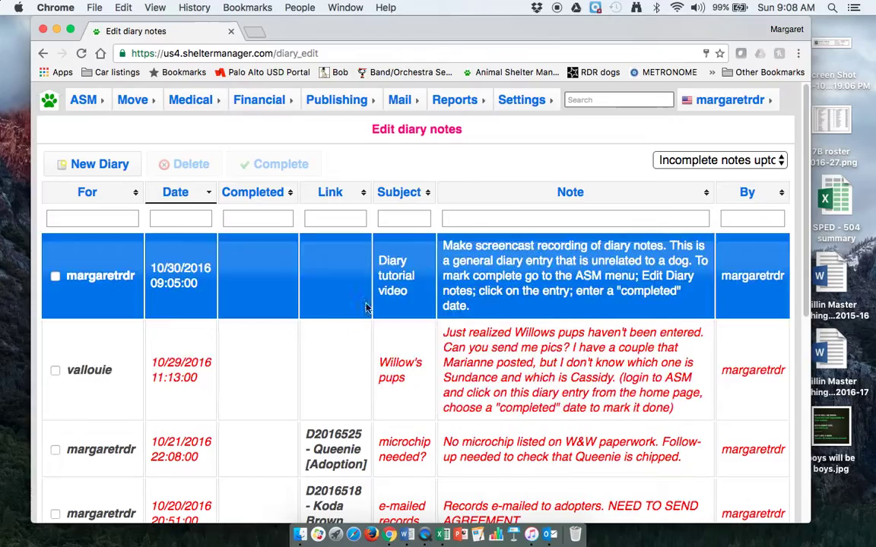
pyautogui.scroll(-4, 320, 370)
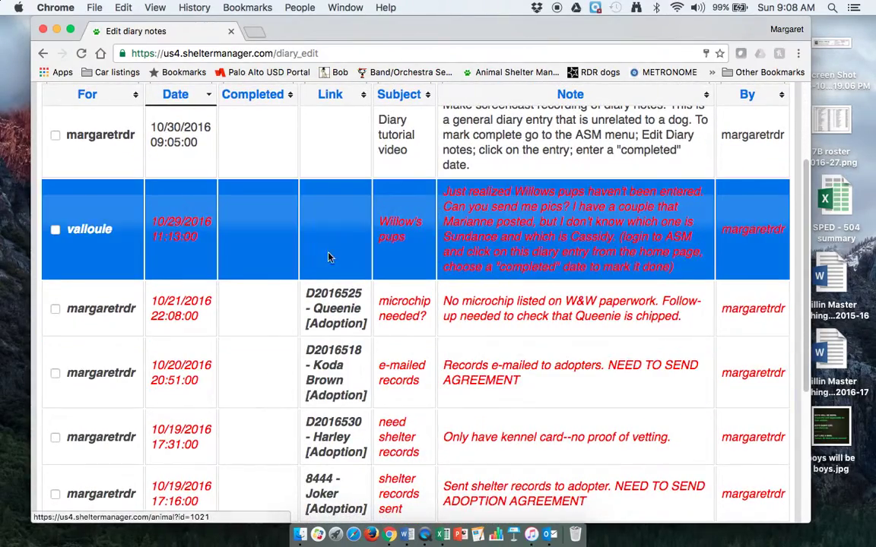
pyautogui.scroll(4, 342, 244)
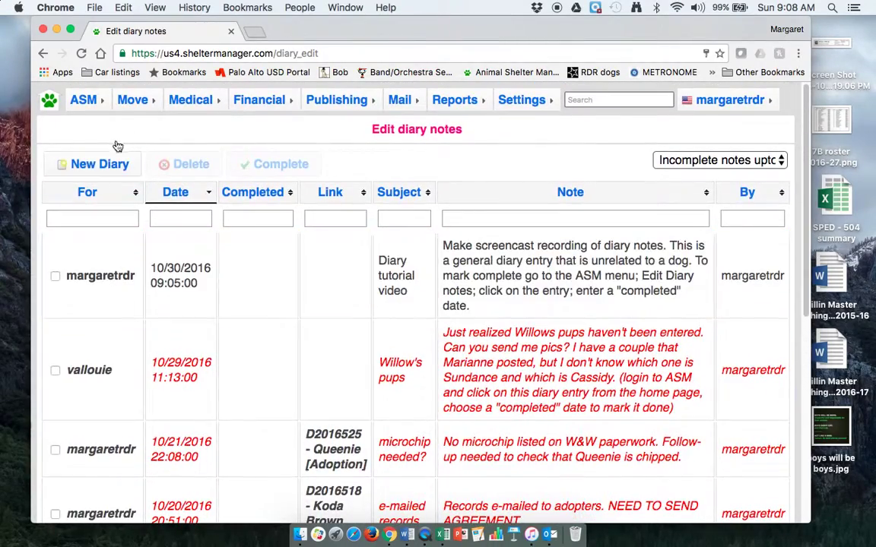
# - Mark the "Diary tutorial video" note completed on 10/30/2016, add the comment "Finished with tutorial video" and save the change
pyautogui.click(96, 278)
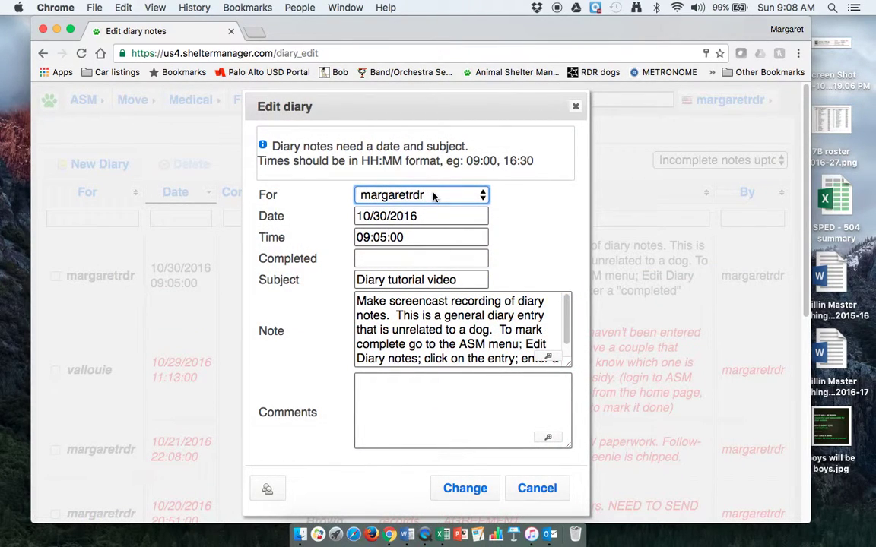
pyautogui.click(399, 258)
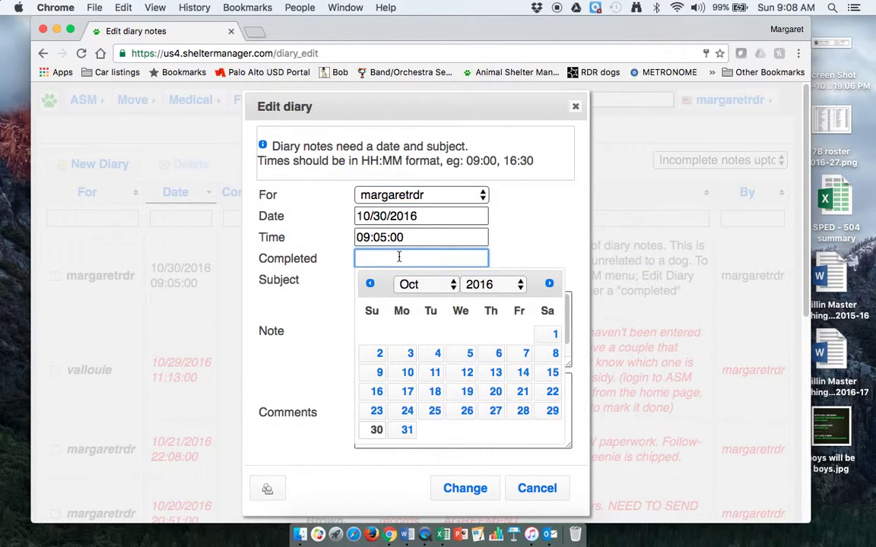
pyautogui.click(376, 430)
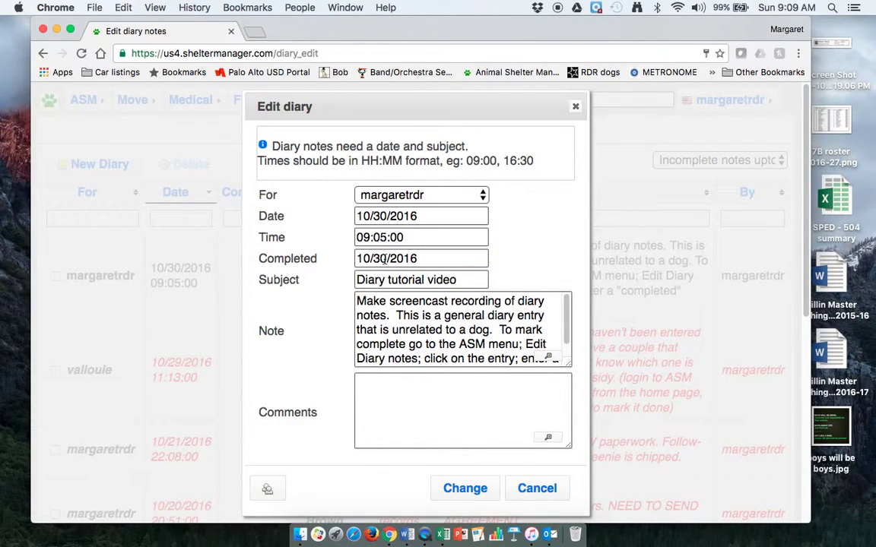
pyautogui.click(392, 396)
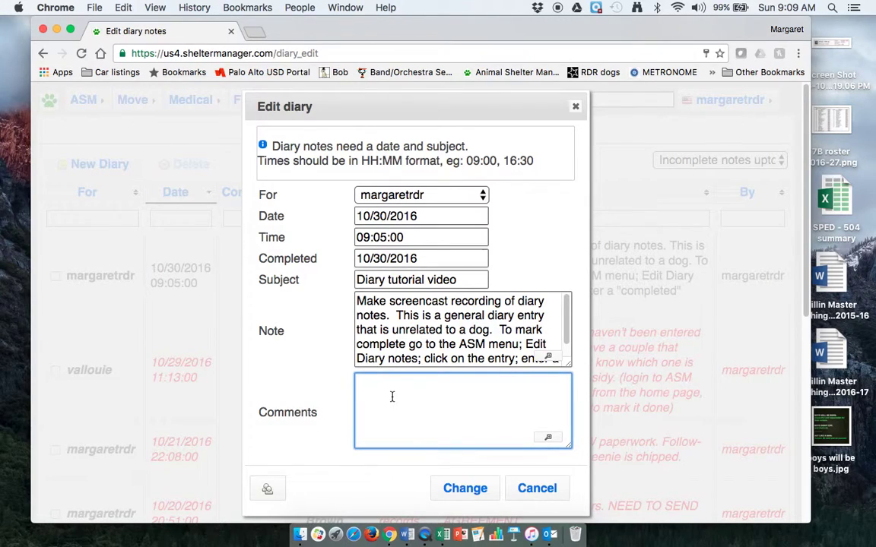
pyautogui.write('Finished with tutoriap')
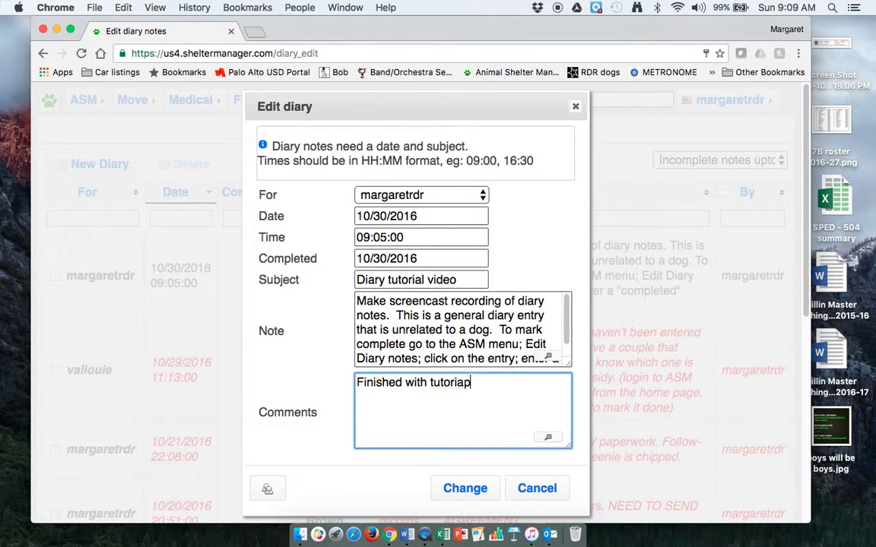
pyautogui.write(' video')
pyautogui.click(456, 489)
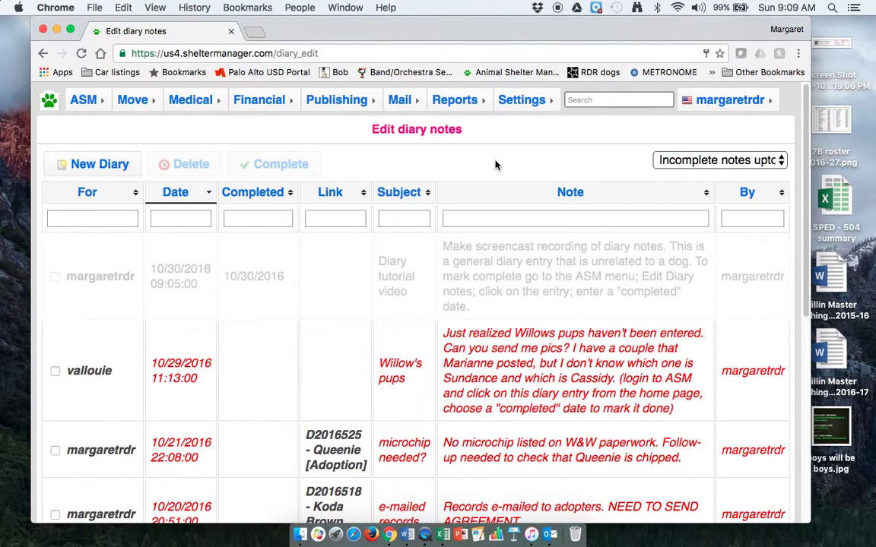
# - Reload the list of all diary notes and filter it to show all notes up to today
pyautogui.click(85, 101)
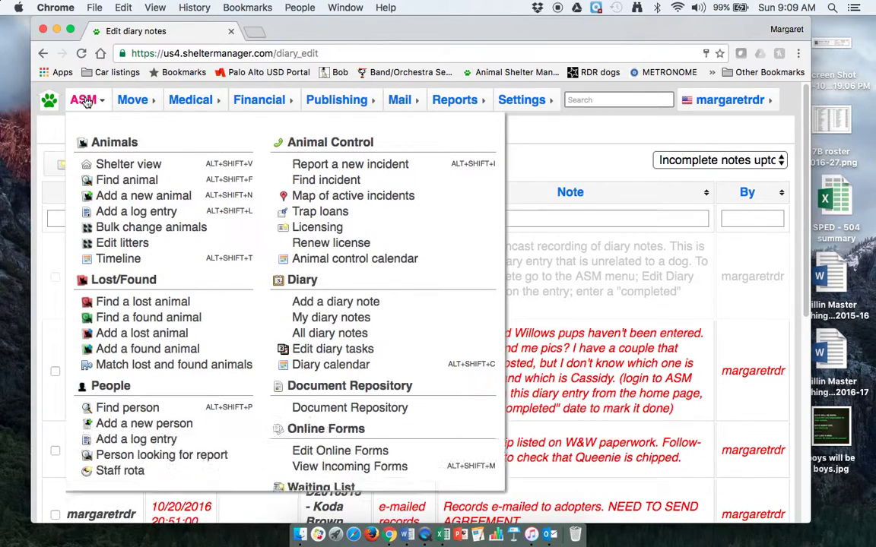
pyautogui.click(323, 349)
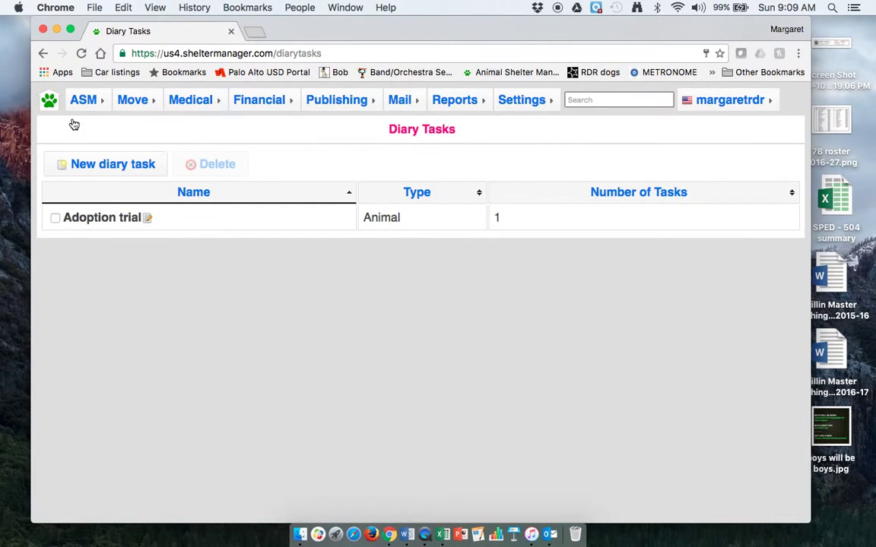
pyautogui.click(85, 105)
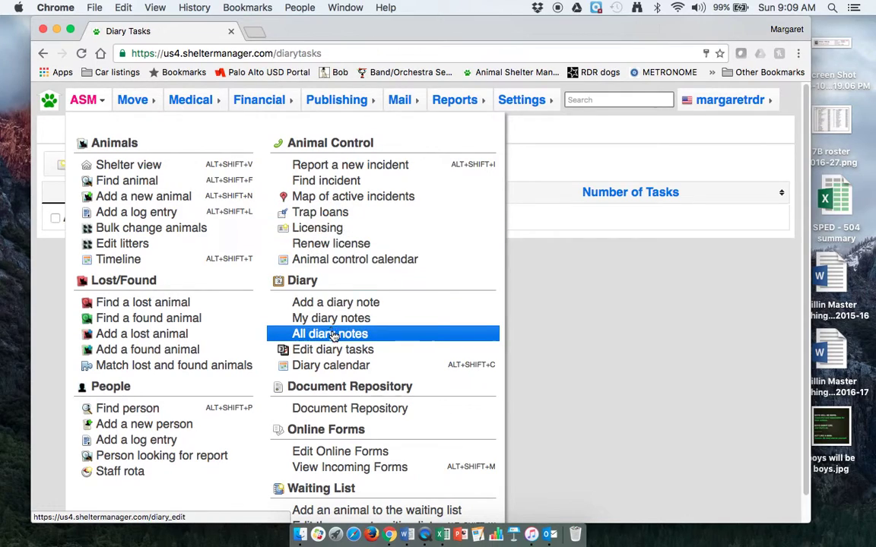
pyautogui.click(334, 334)
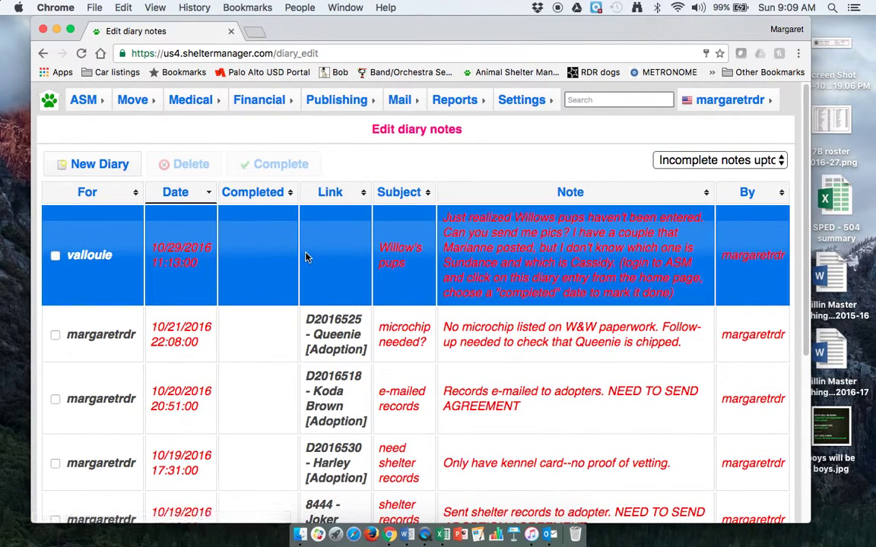
pyautogui.click(696, 162)
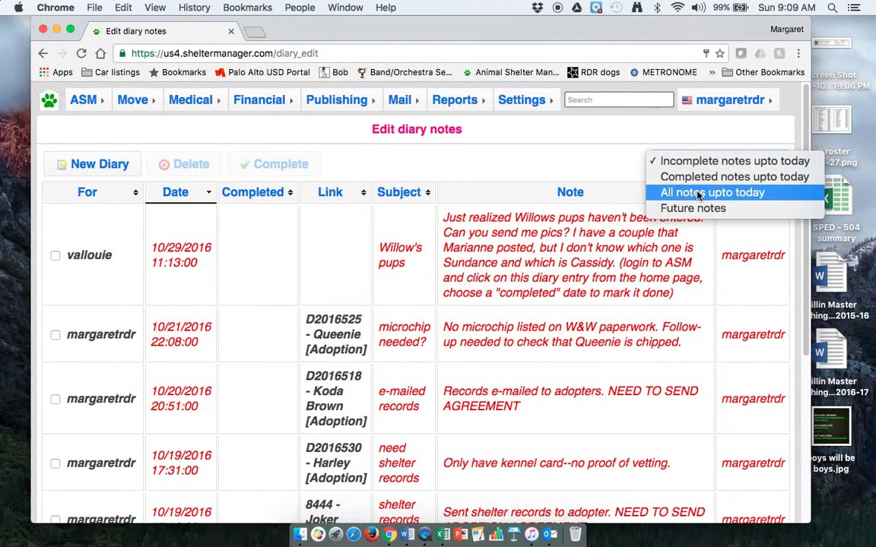
pyautogui.click(697, 193)
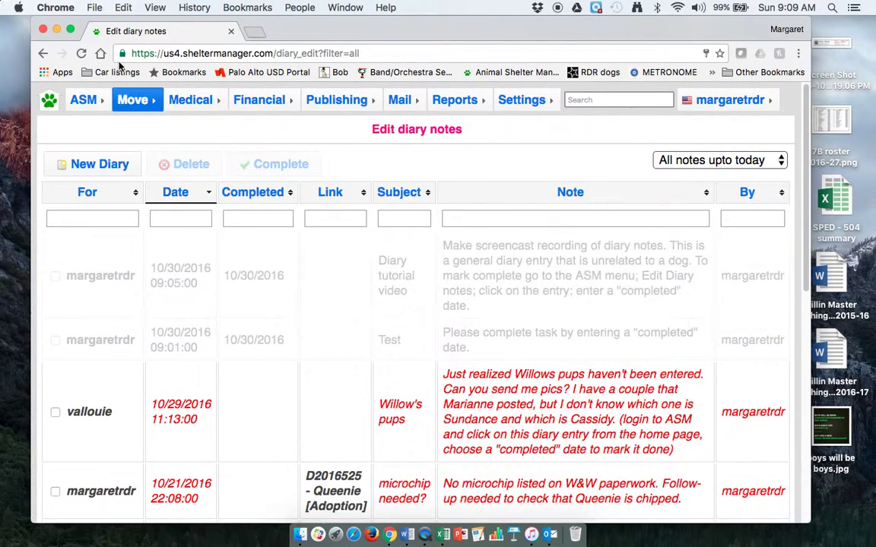
# - Return to the home page, search for "jackson" and open the record of the male Husky named Jackson
pyautogui.click(49, 105)
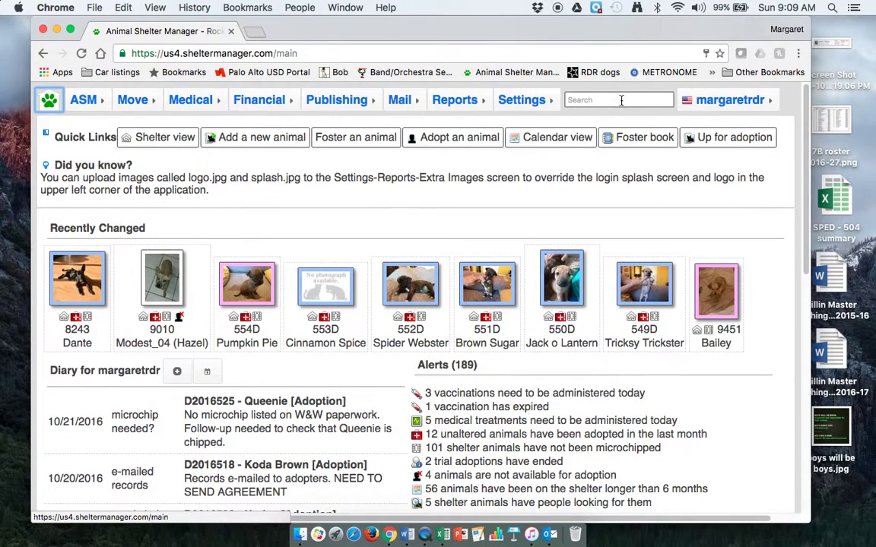
pyautogui.click(621, 99)
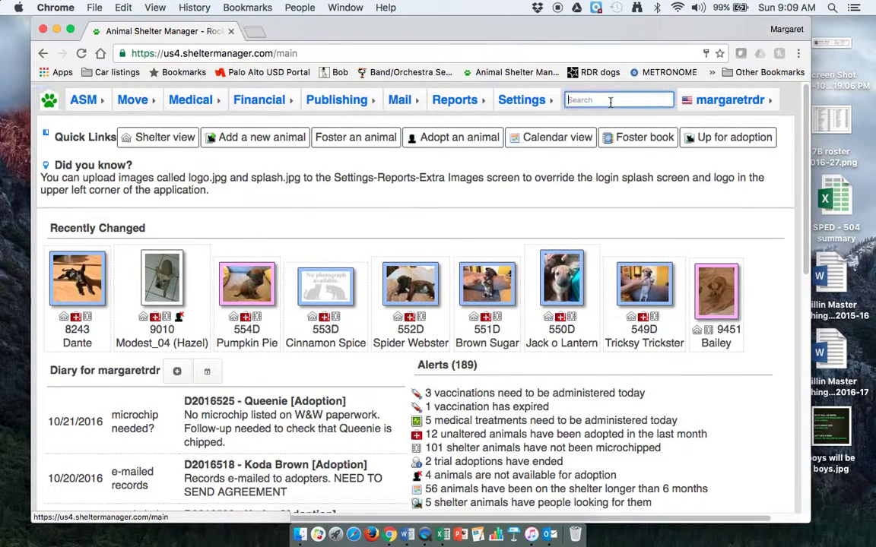
pyautogui.write('jackson')
pyautogui.press('Return')
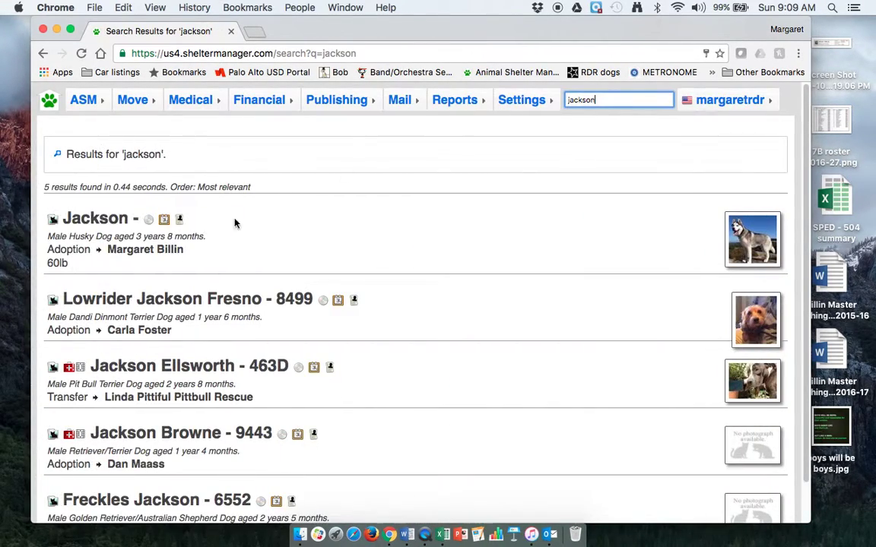
pyautogui.click(118, 220)
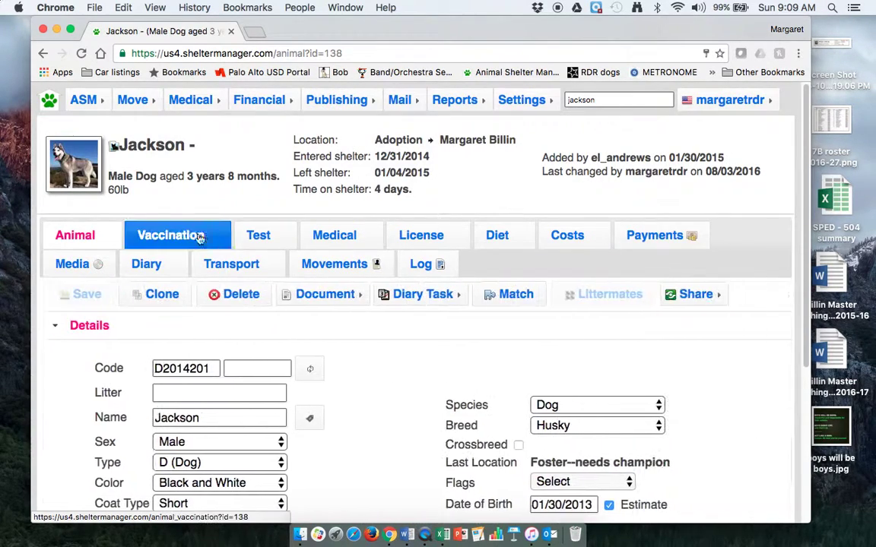
# - Start a new diary note on Jackson's record, assign it to the logged-in user and set its time to 09:09
pyautogui.click(146, 264)
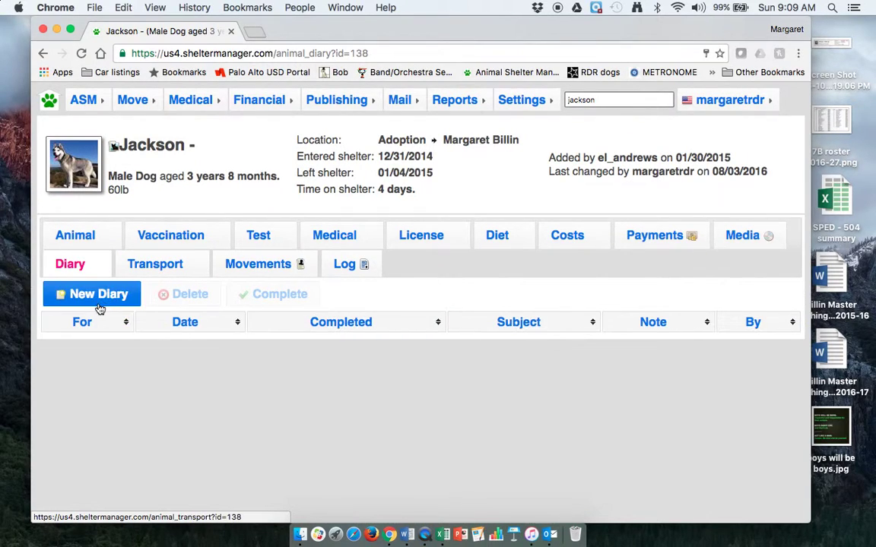
pyautogui.click(98, 298)
pyautogui.click(426, 194)
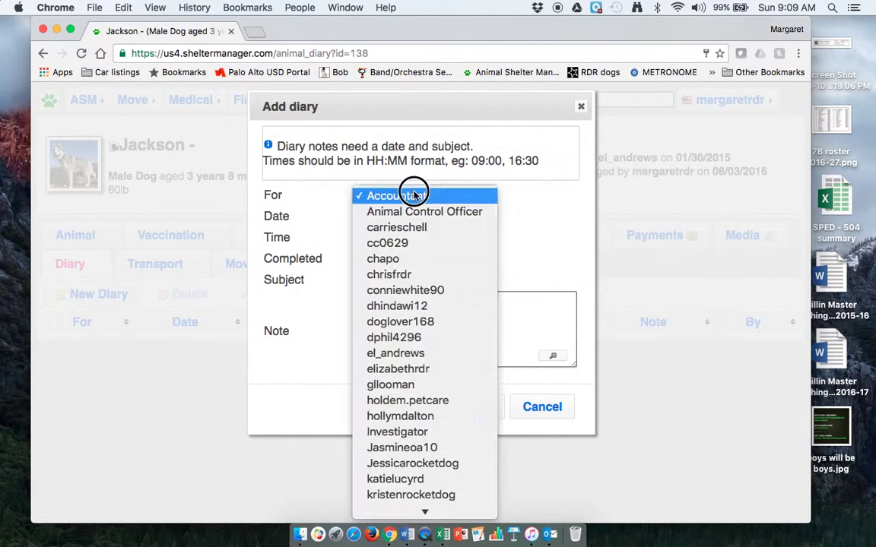
pyautogui.scroll(-5, 414, 432)
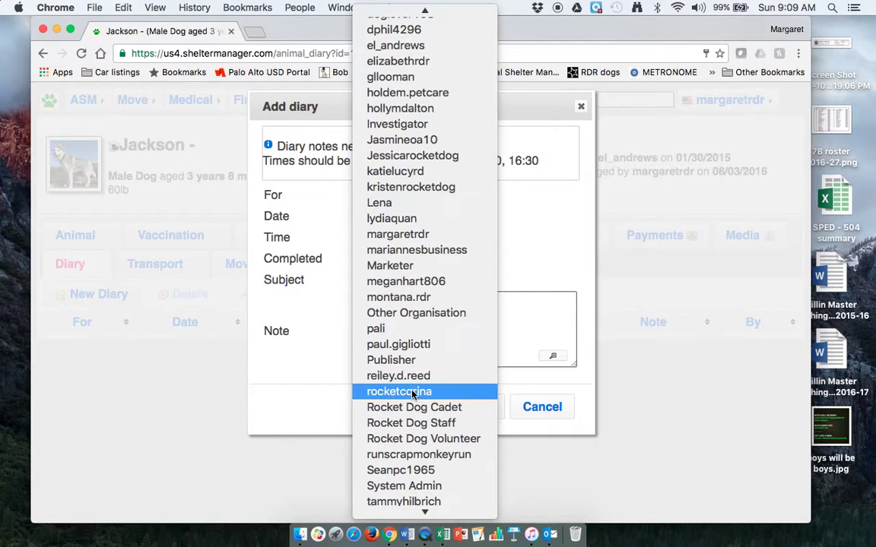
pyautogui.click(411, 234)
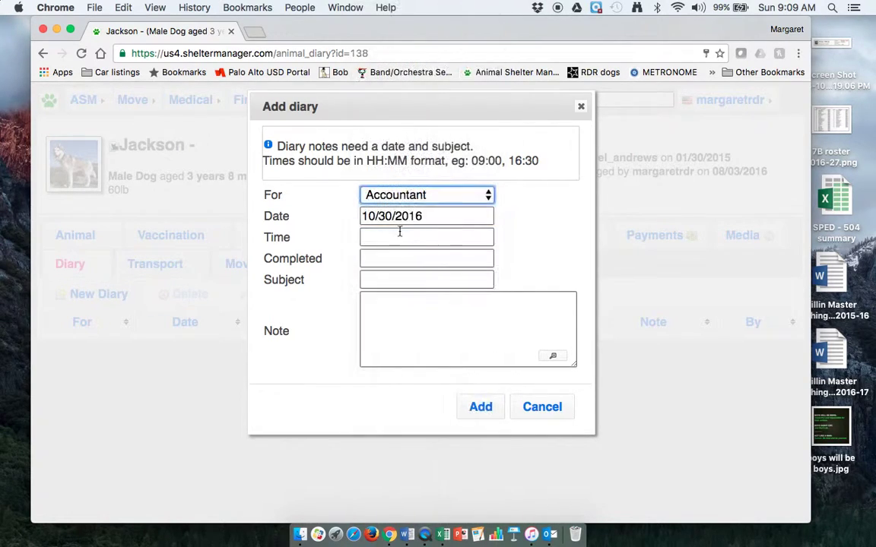
pyautogui.click(386, 236)
pyautogui.click(390, 390)
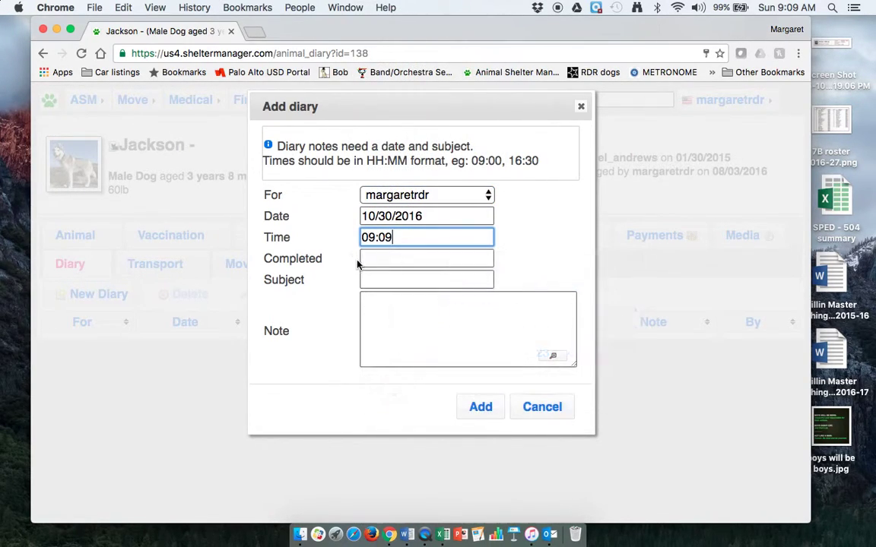
# - Give the new diary note the subject "Jackson test" and the note text "Hug Jackson.", and add it to Jackson's record
pyautogui.click(378, 278)
pyautogui.write('Jackson test')
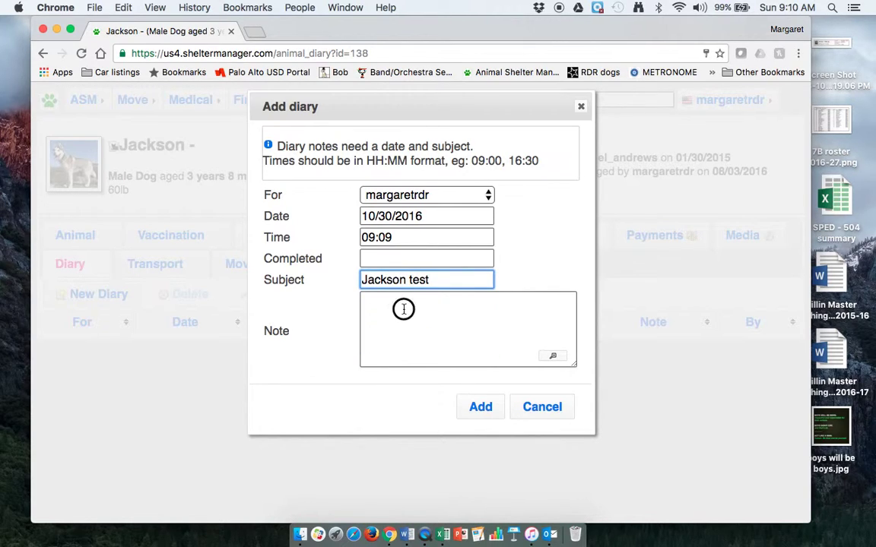
pyautogui.click(456, 309)
pyautogui.write('Hug Jackson.')
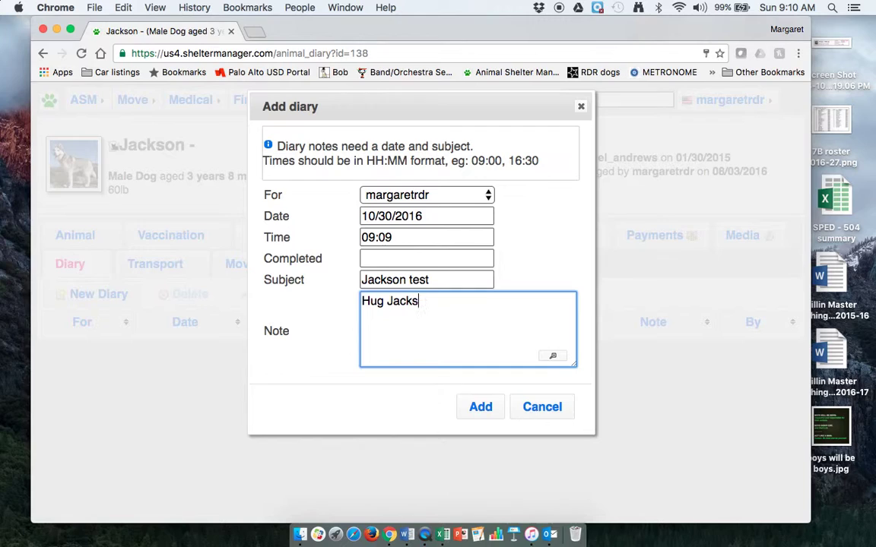
pyautogui.click(478, 407)
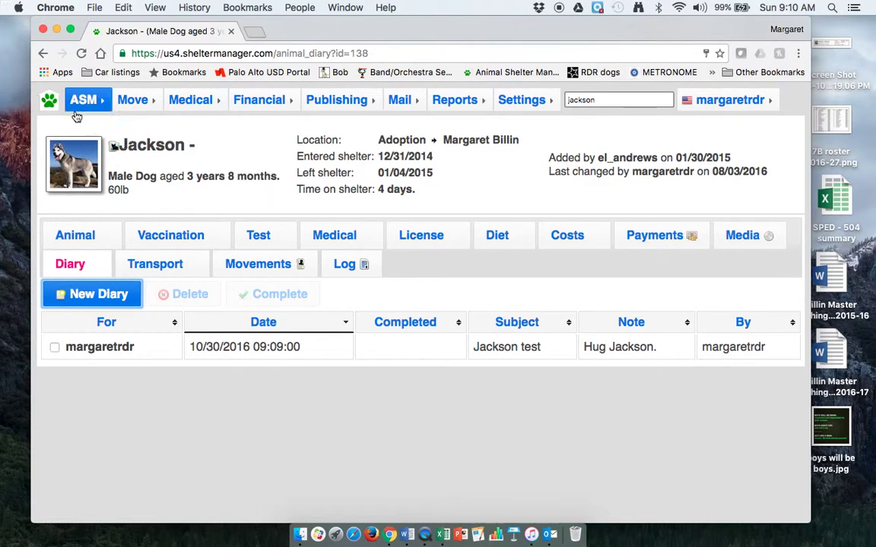
# - Return to the home page, open Jackson's record from the "Jackson test" diary entry and show the dog's diary notes
pyautogui.click(48, 102)
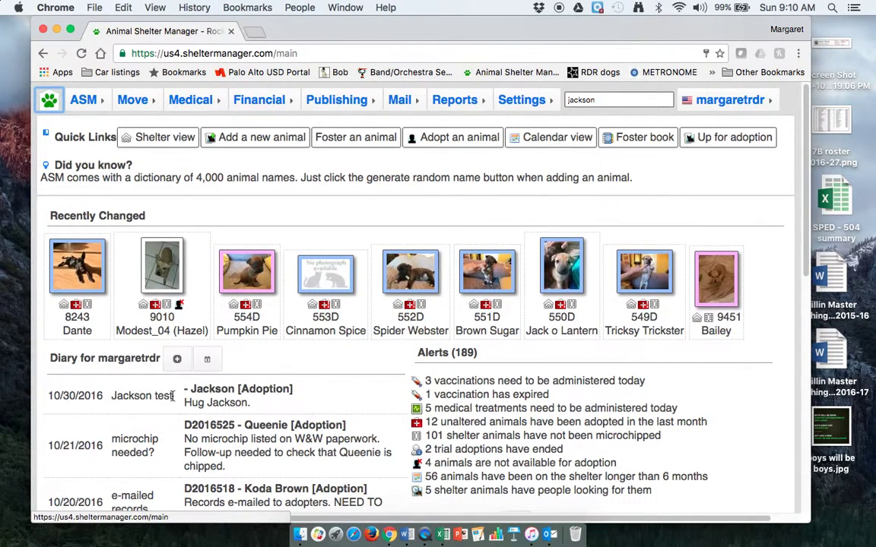
pyautogui.click(221, 389)
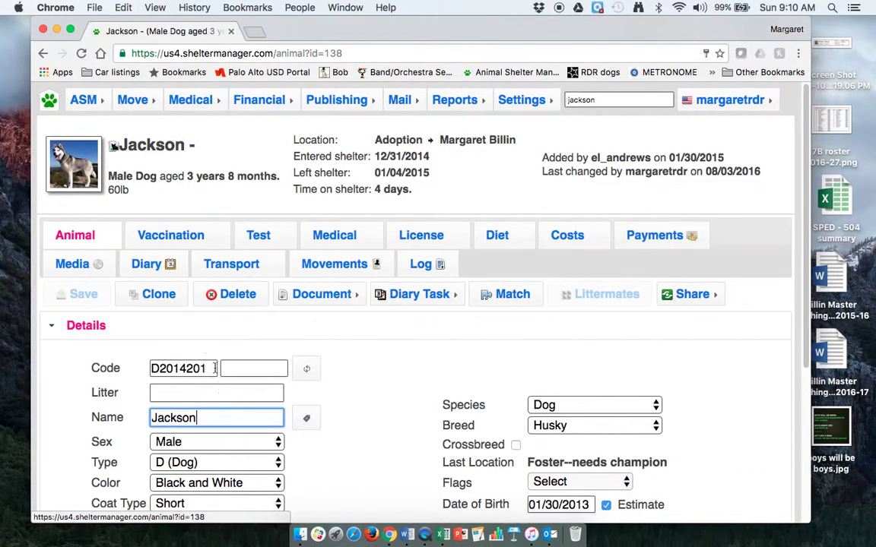
pyautogui.click(146, 263)
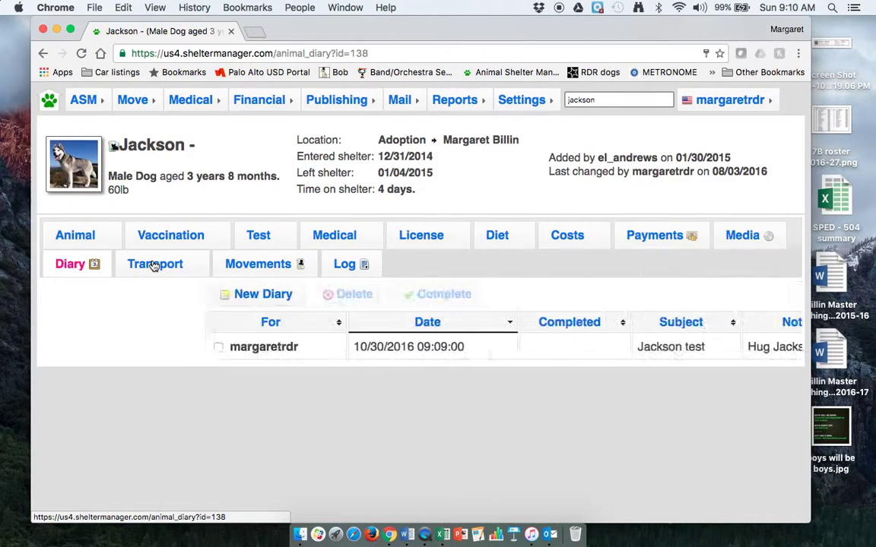
# - Mark Jackson's "Jackson test" diary note completed on 10/30/2016 and save the change
pyautogui.click(143, 347)
pyautogui.click(385, 259)
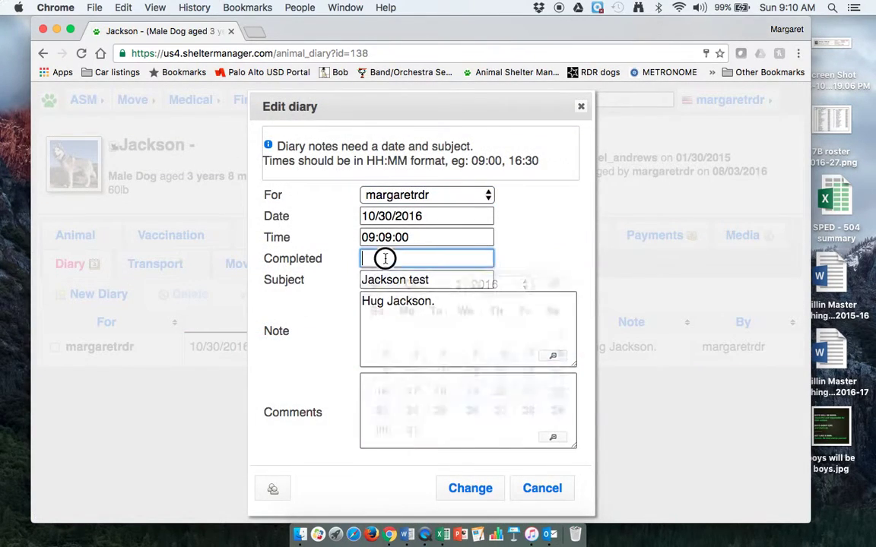
pyautogui.click(376, 430)
pyautogui.click(468, 491)
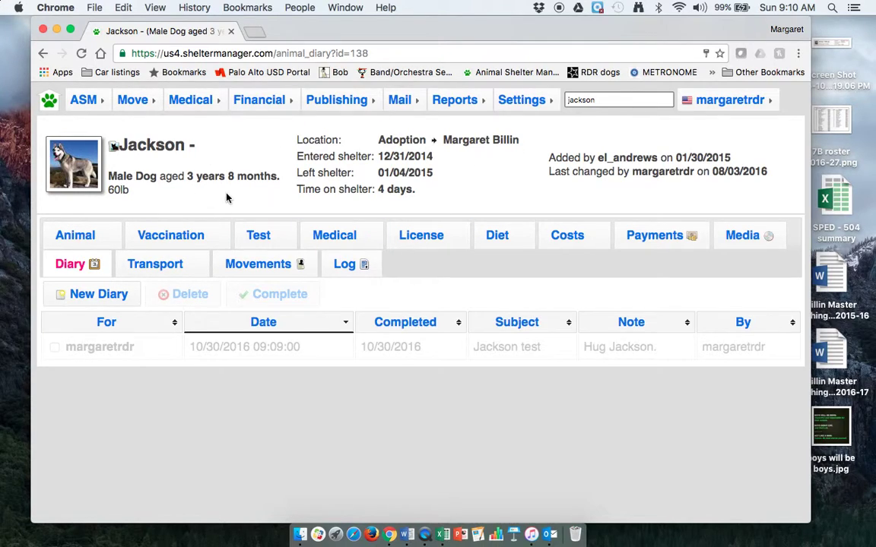
# - Return to the home page and check the logged-in user's diary list for remaining notes
pyautogui.click(49, 100)
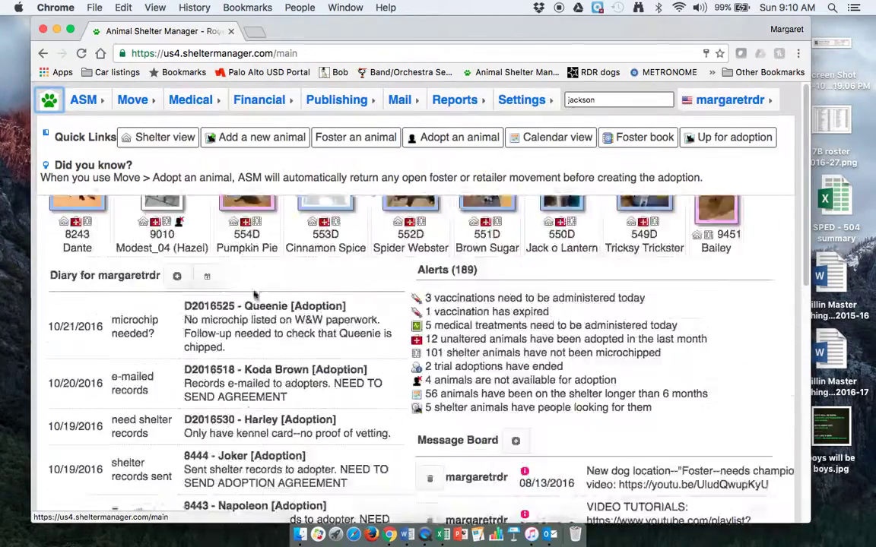
pyautogui.scroll(-5, 392, 387)
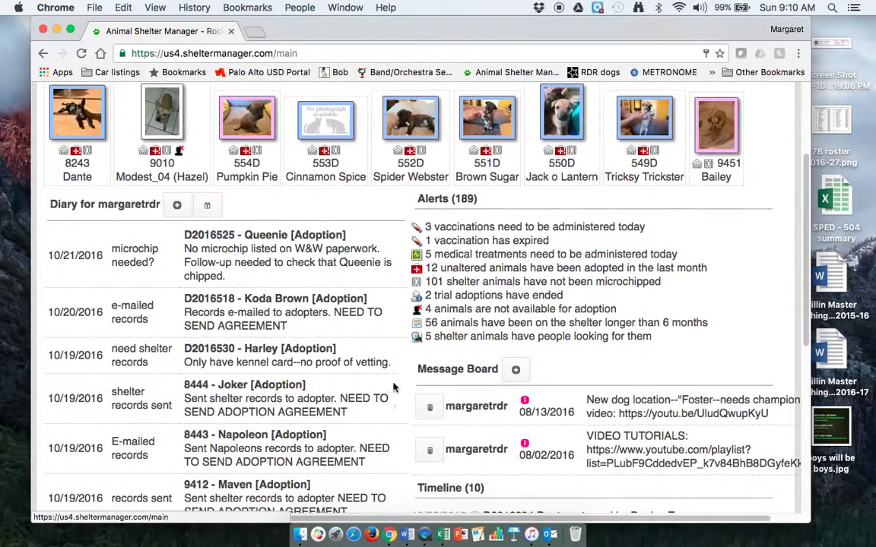
pyautogui.scroll(-4, 393, 388)
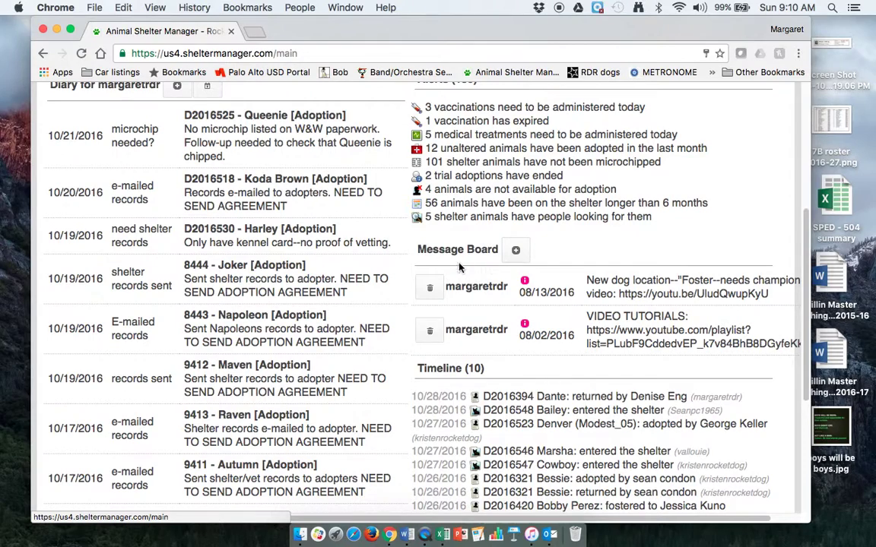